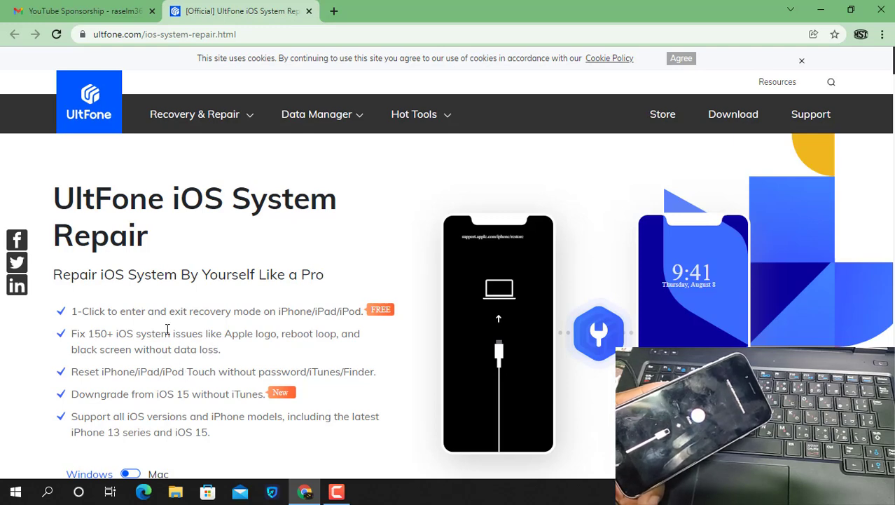
Step: Switch the UltFone product page's download toggle from Windows to Mac for the macOS 10.9+ version
{"action": "scroll", "coordinate": [131, 343], "scroll_direction": "down", "scroll_amount": 1}
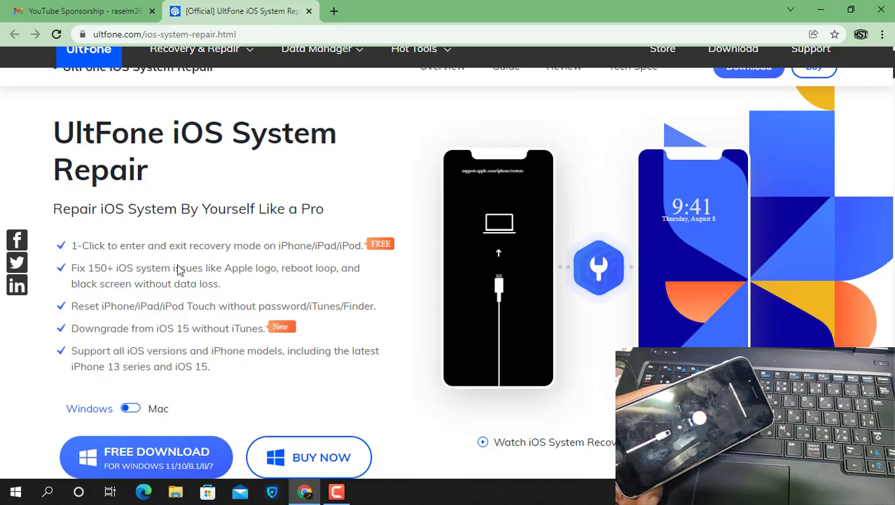
{"action": "scroll", "coordinate": [177, 261], "scroll_direction": "down", "scroll_amount": 2}
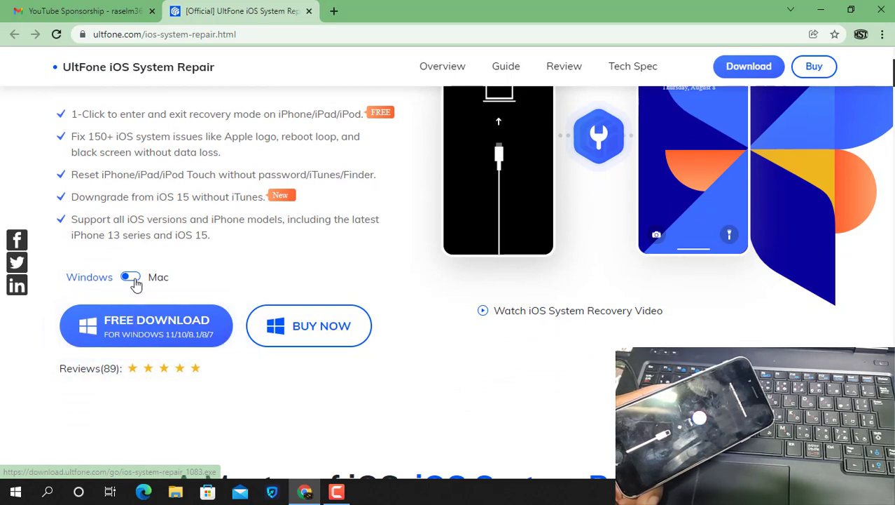
{"action": "left_click", "coordinate": [139, 280]}
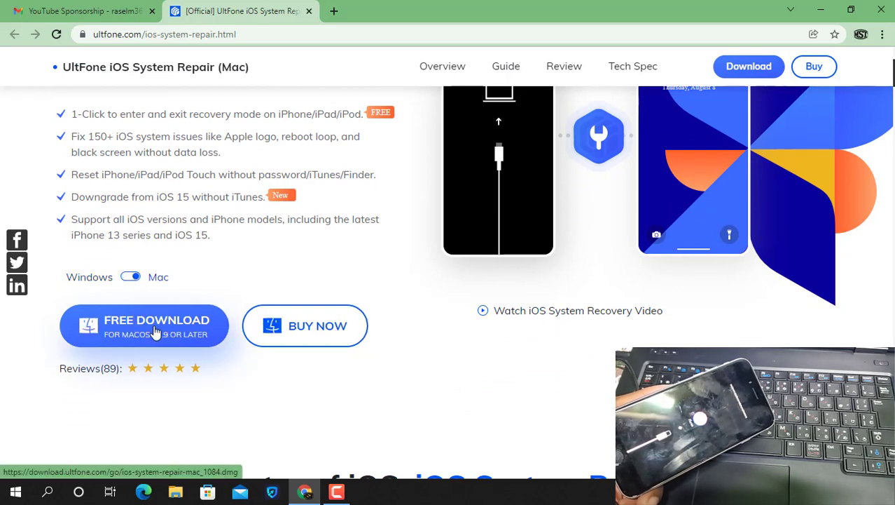
Step: Launch UltFone iOS System Repair from its desktop shortcut and start the repair workflow
{"action": "left_click", "coordinate": [820, 10]}
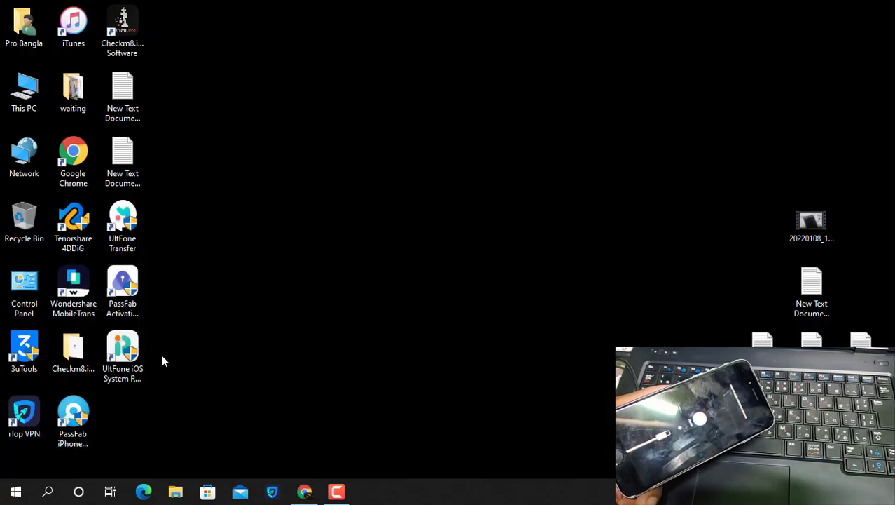
{"action": "left_click", "coordinate": [134, 357]}
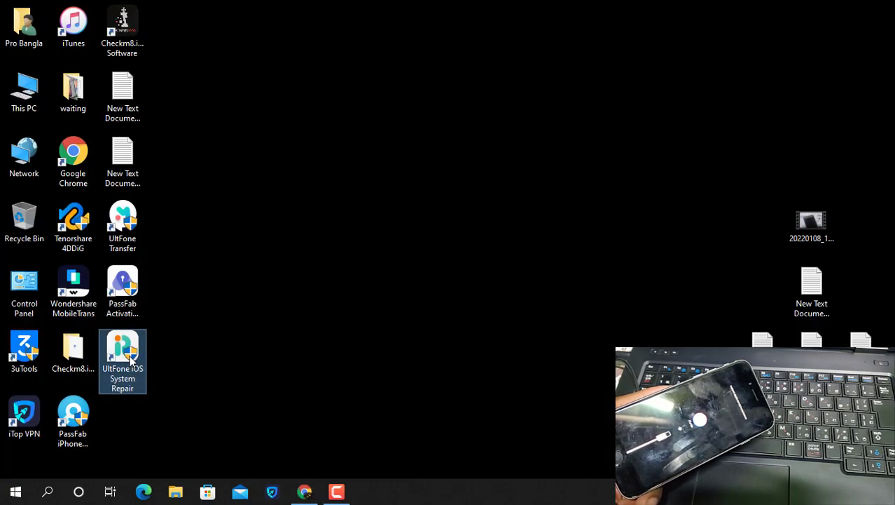
{"action": "double_click", "coordinate": [129, 355]}
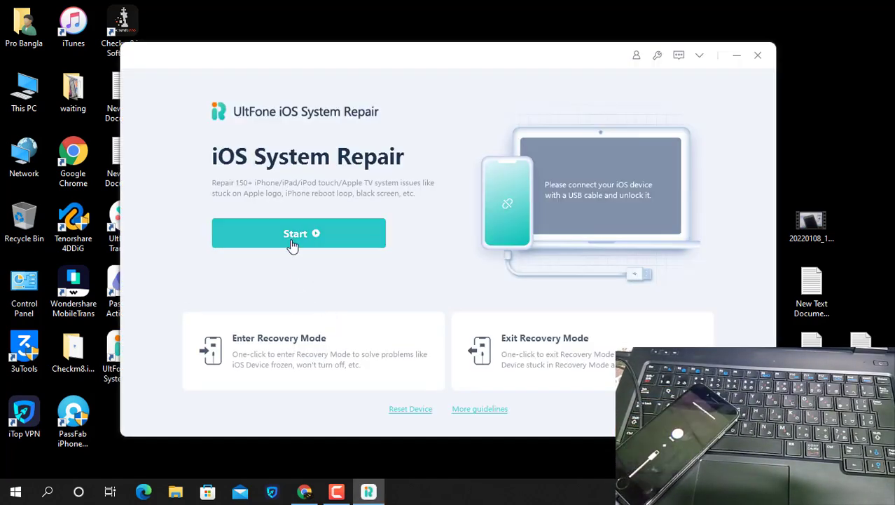
{"action": "left_click", "coordinate": [295, 237]}
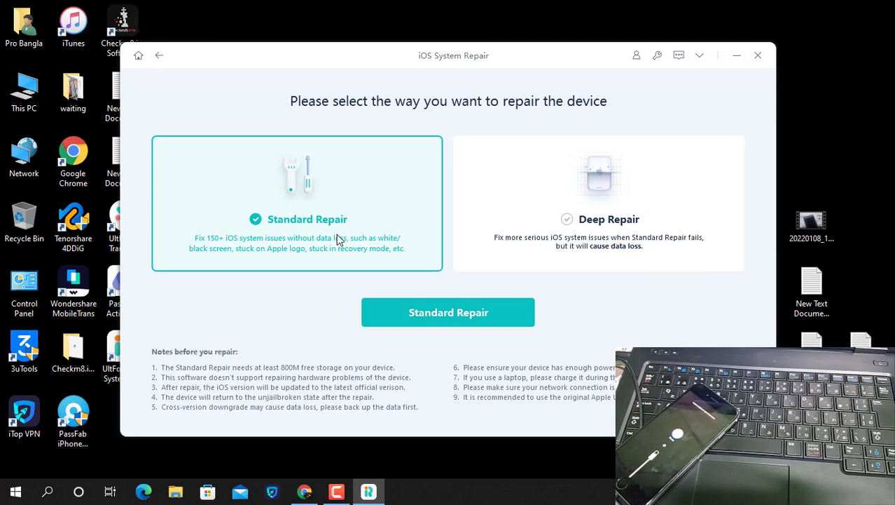
Step: Proceed with Standard Repair to the 12.5.5 firmware download page, initially keeping the Desktop folder
{"action": "left_click", "coordinate": [421, 314]}
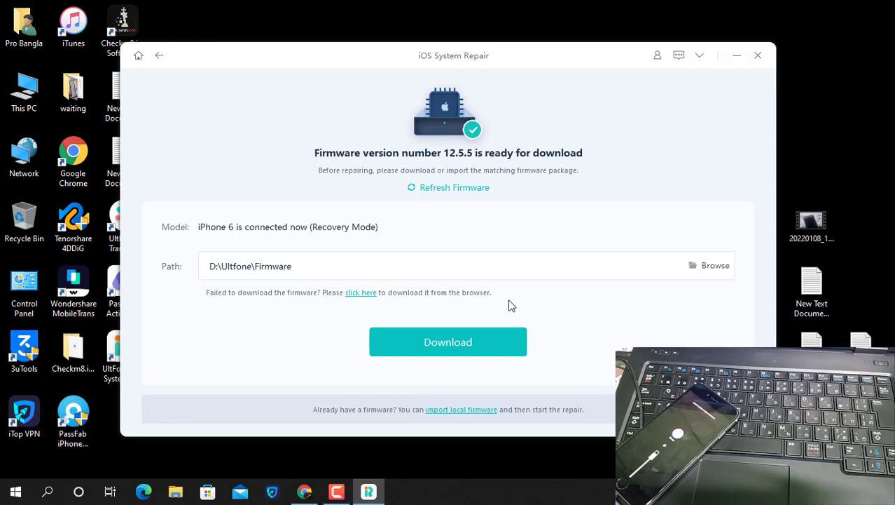
{"action": "left_click", "coordinate": [266, 275]}
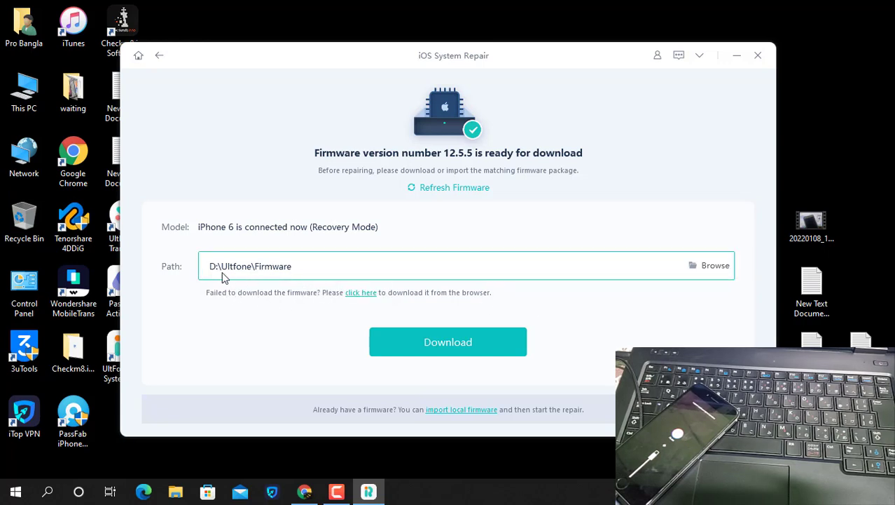
{"action": "left_click", "coordinate": [715, 267]}
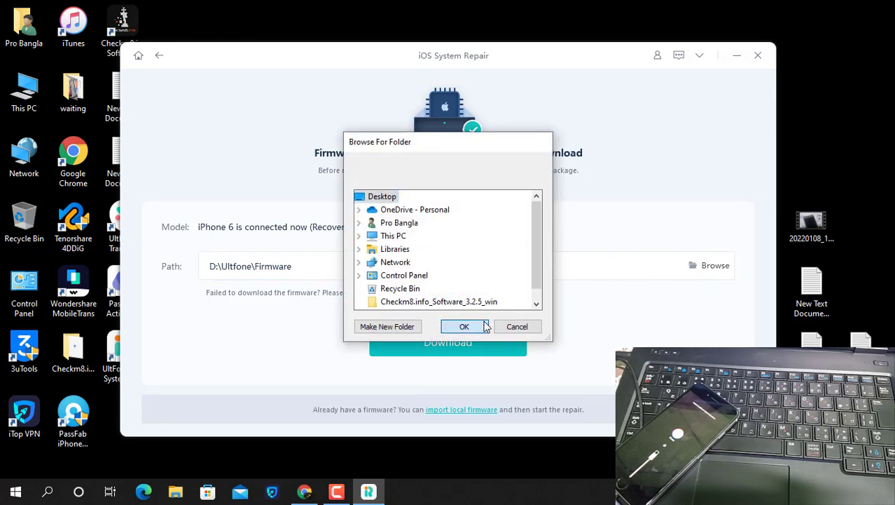
{"action": "left_click", "coordinate": [464, 327]}
Step: Change the firmware save path to New Volume (D:)
{"action": "left_click", "coordinate": [699, 272]}
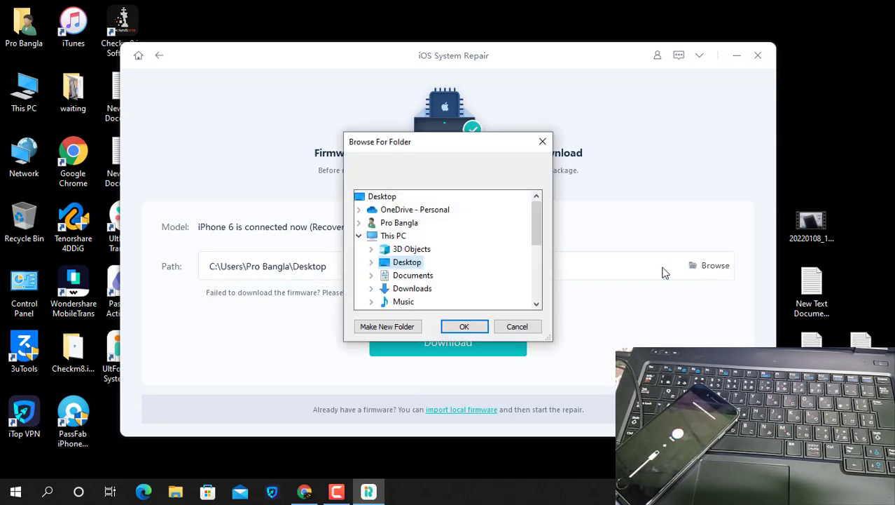
{"action": "scroll", "coordinate": [480, 277], "scroll_direction": "down", "scroll_amount": 1}
{"action": "scroll", "coordinate": [480, 279], "scroll_direction": "down", "scroll_amount": 3}
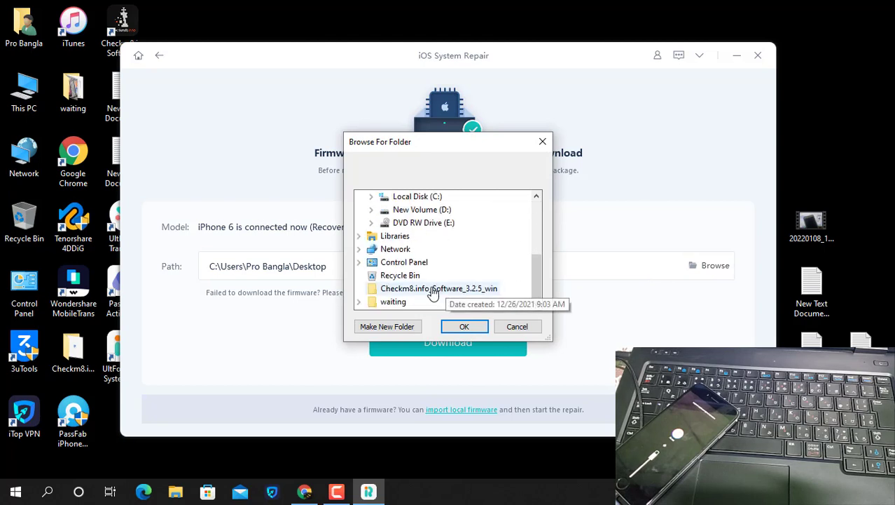
{"action": "scroll", "coordinate": [385, 280], "scroll_direction": "up", "scroll_amount": 1}
{"action": "left_click", "coordinate": [413, 246]}
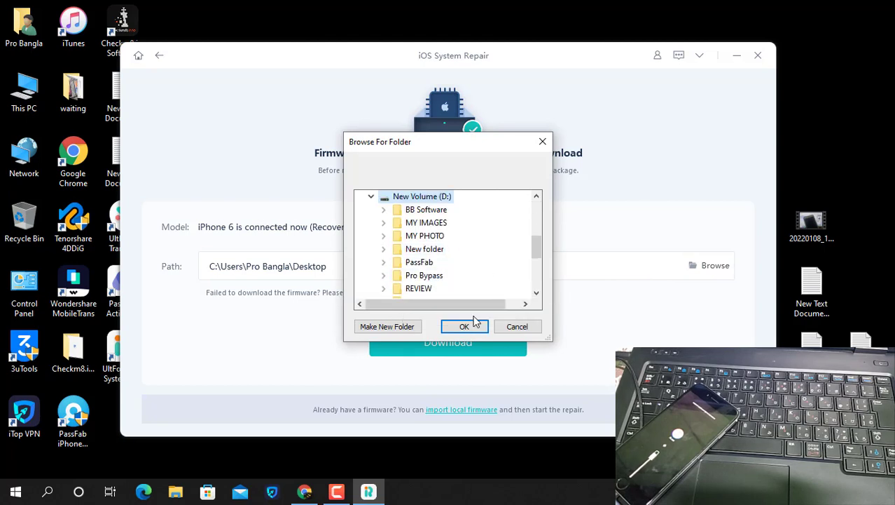
{"action": "left_click", "coordinate": [464, 327]}
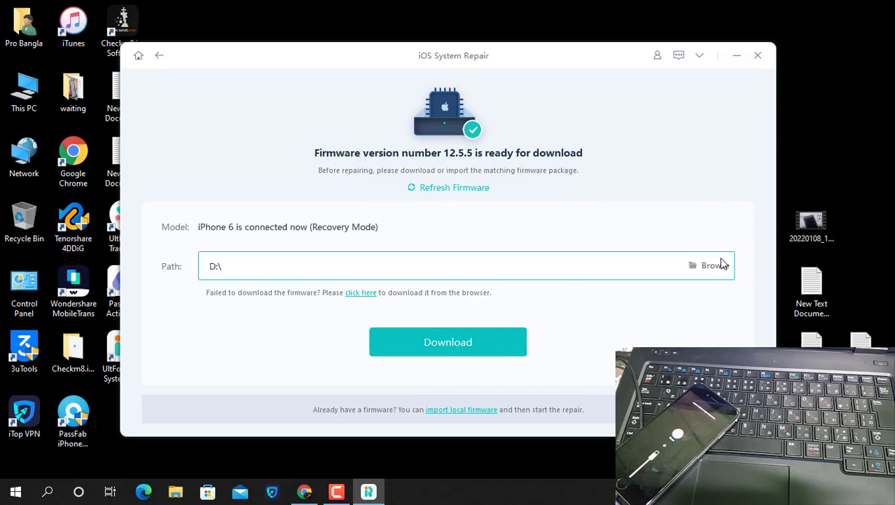
{"action": "left_click", "coordinate": [158, 56]}
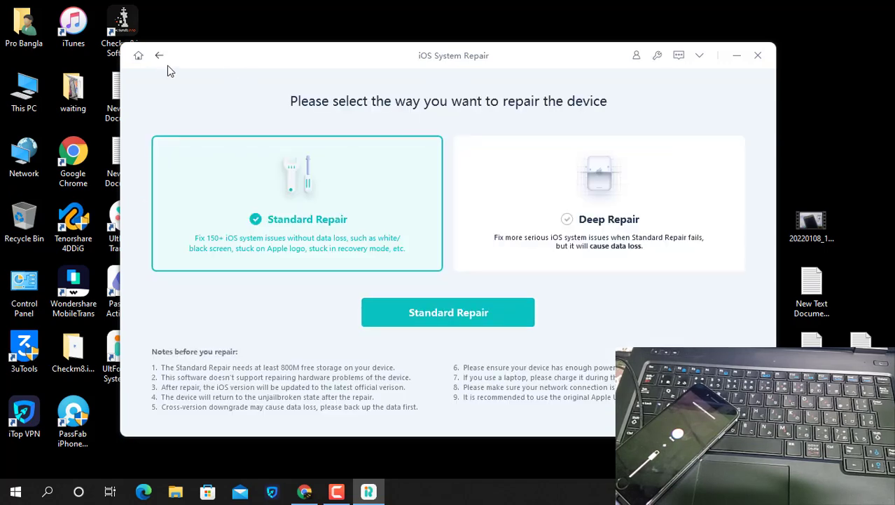
{"action": "left_click", "coordinate": [433, 312]}
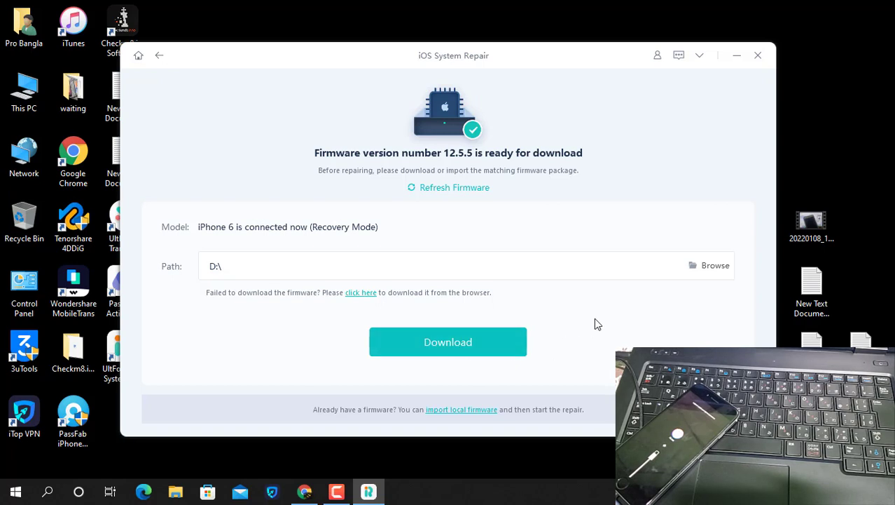
{"action": "left_click", "coordinate": [460, 336]}
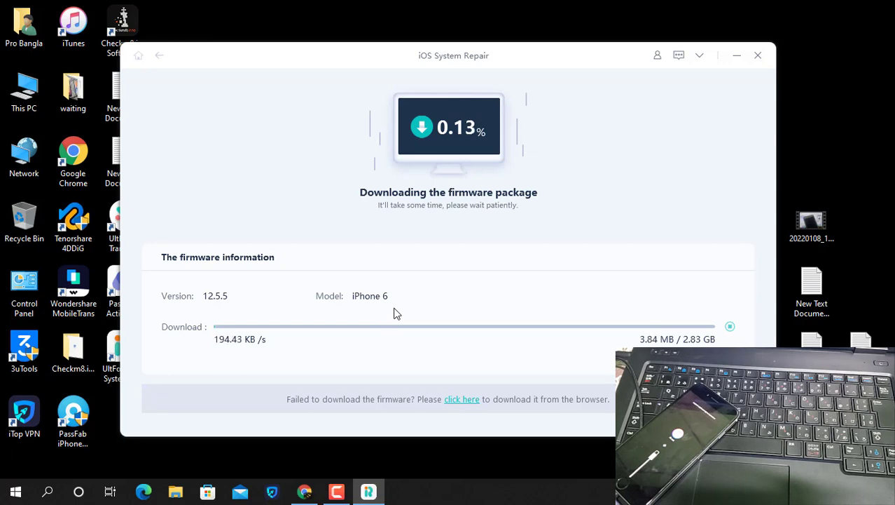
{"action": "left_click", "coordinate": [730, 327]}
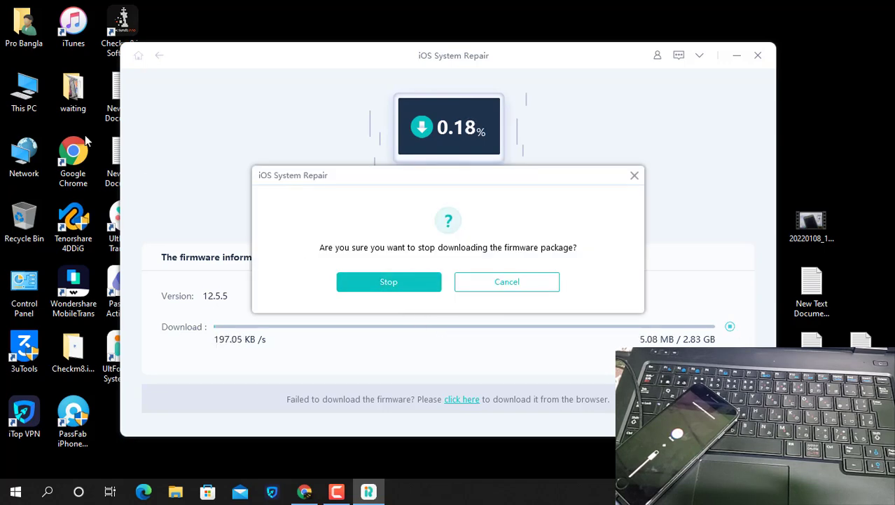
{"action": "left_click", "coordinate": [774, 135]}
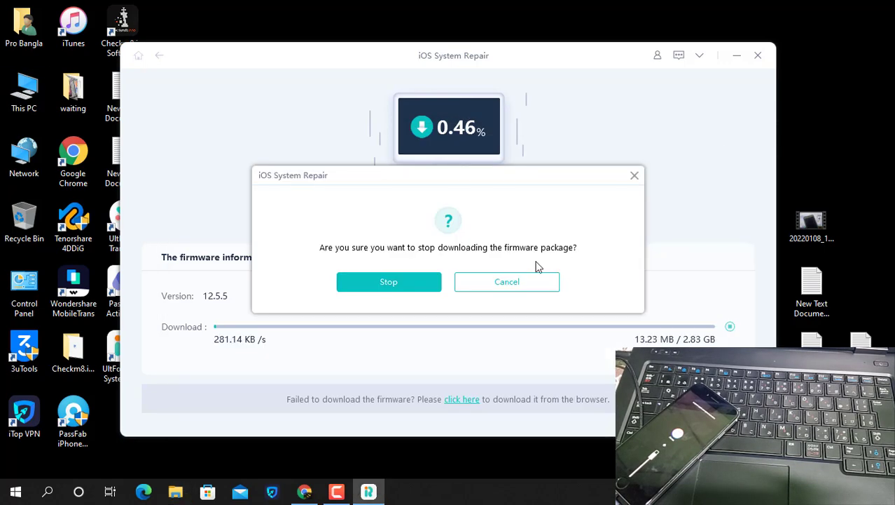
{"action": "left_click", "coordinate": [401, 282]}
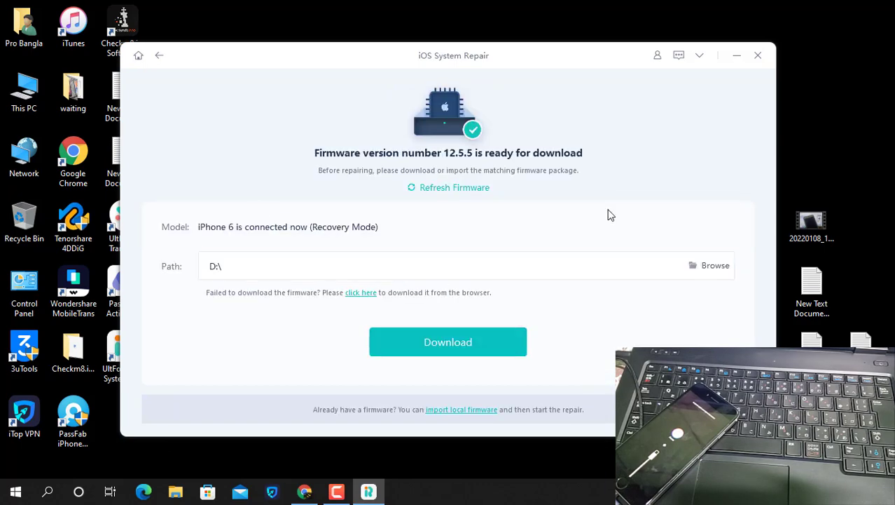
Step: On New Volume (D:), delete the 13.6 MB 12.5.5 restore file and paste the full one
{"action": "double_click", "coordinate": [45, 86]}
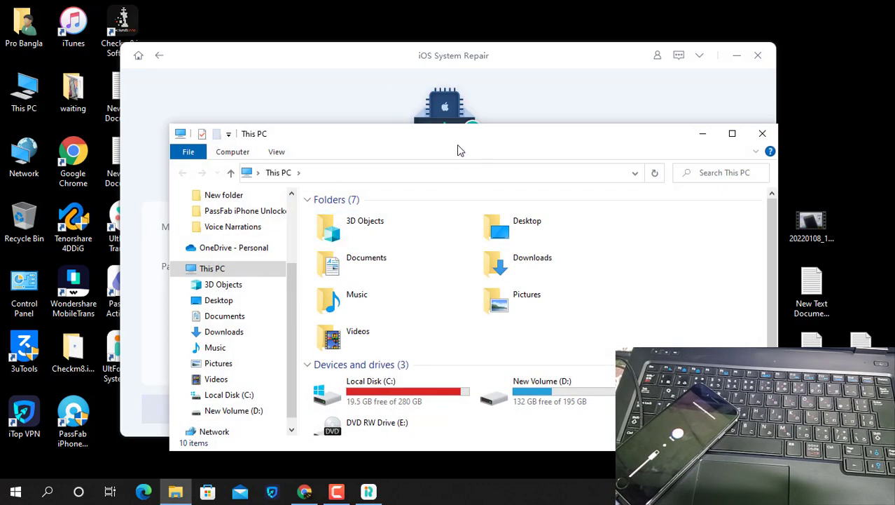
{"action": "double_click", "coordinate": [543, 390]}
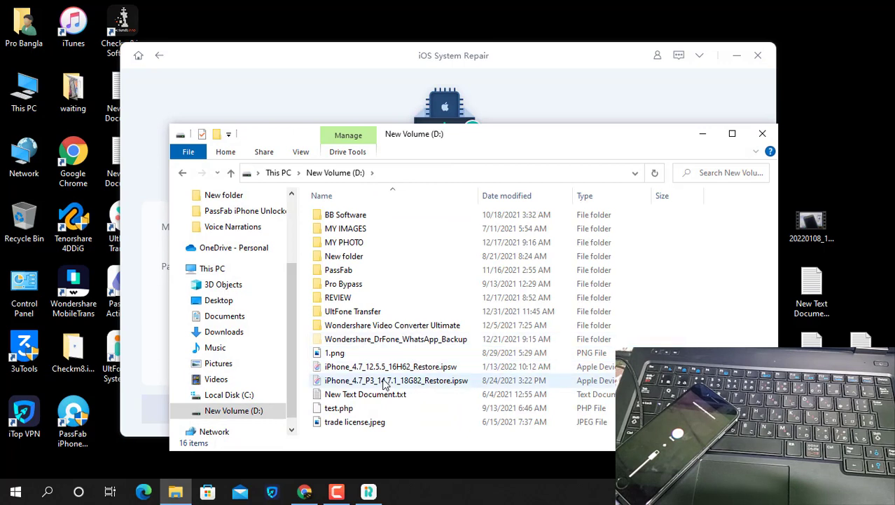
{"action": "left_click", "coordinate": [414, 367]}
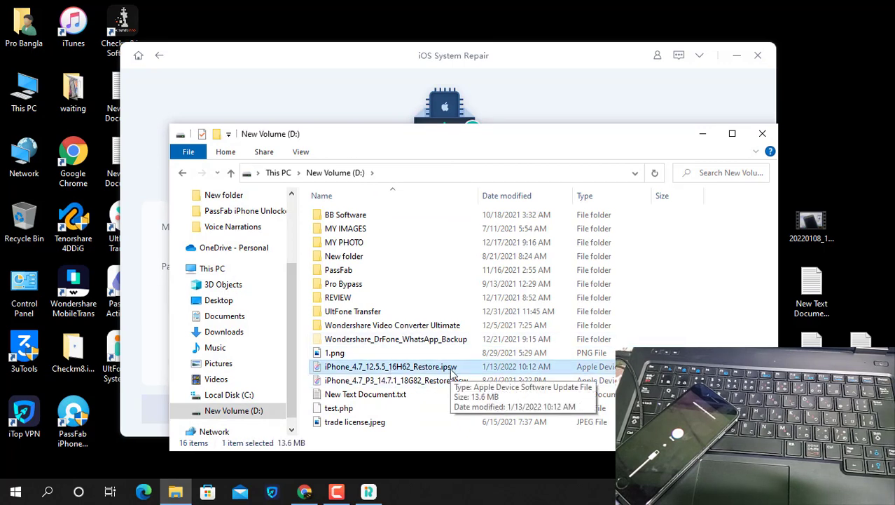
{"action": "key", "text": "alt+Left"}
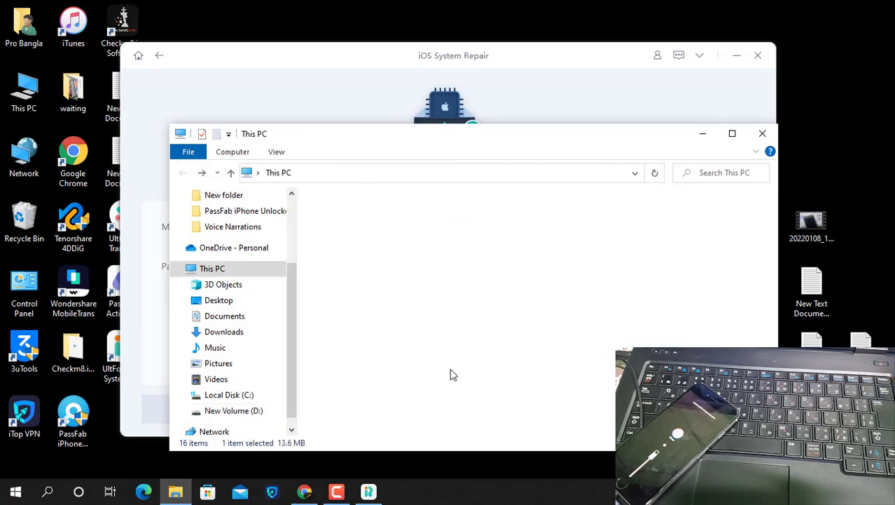
{"action": "double_click", "coordinate": [583, 409]}
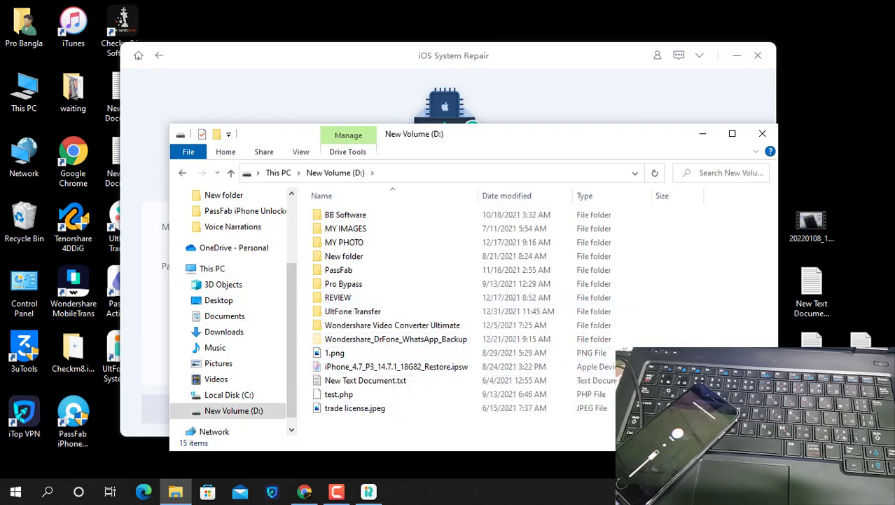
{"action": "right_click", "coordinate": [743, 180]}
{"action": "left_click", "coordinate": [703, 292]}
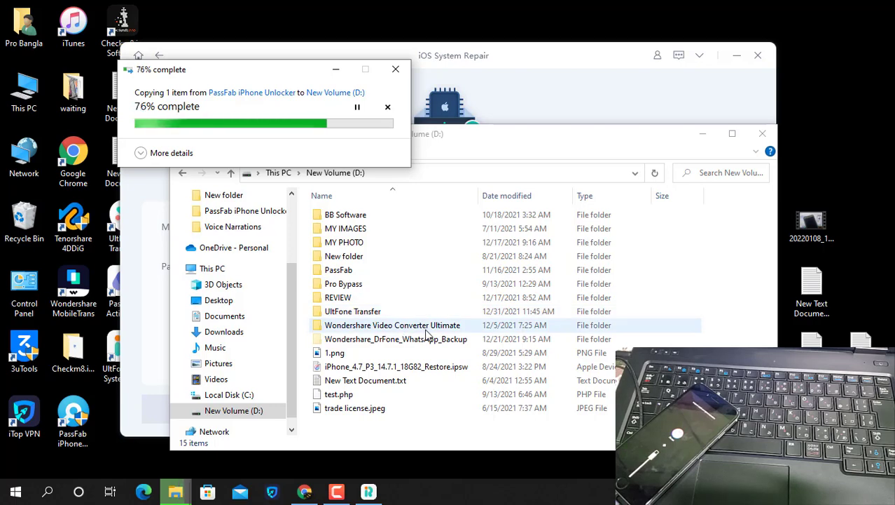
Step: Empty the Recycle Bin permanently and close File Explorer
{"action": "right_click", "coordinate": [18, 223]}
{"action": "left_click", "coordinate": [70, 247]}
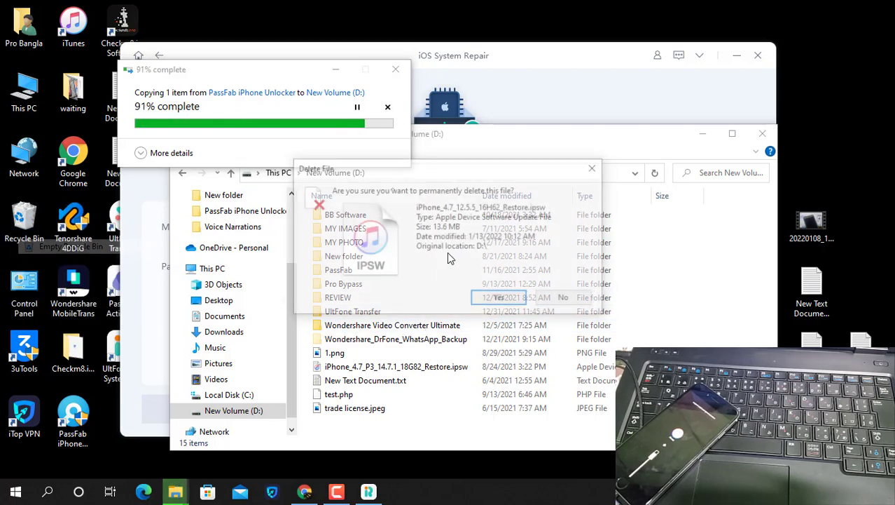
{"action": "left_click", "coordinate": [500, 299]}
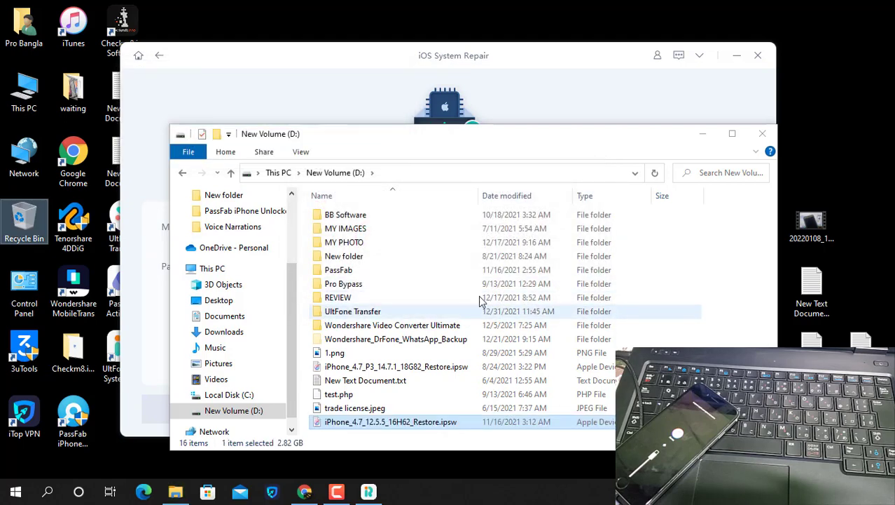
{"action": "left_click", "coordinate": [762, 133]}
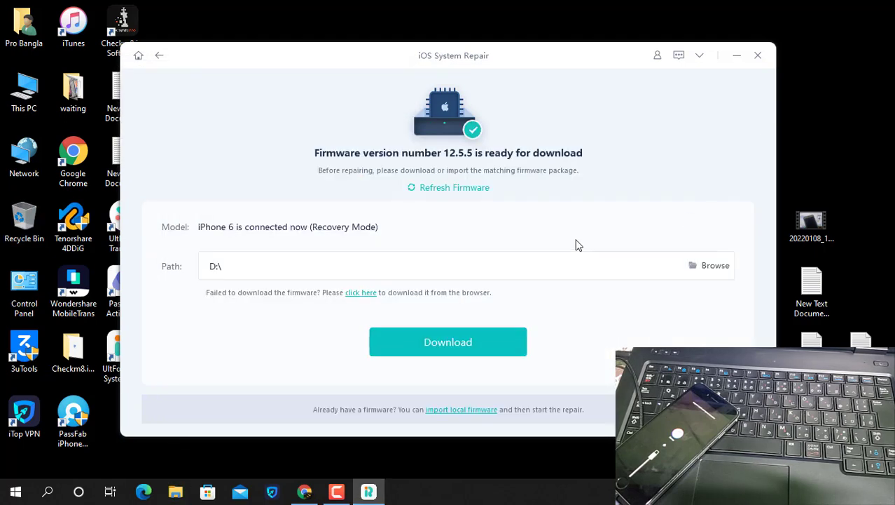
Step: Return to the mode choice and start Standard Repair with the local 12.5.5 firmware on D:
{"action": "left_click", "coordinate": [159, 56]}
{"action": "left_click", "coordinate": [440, 311]}
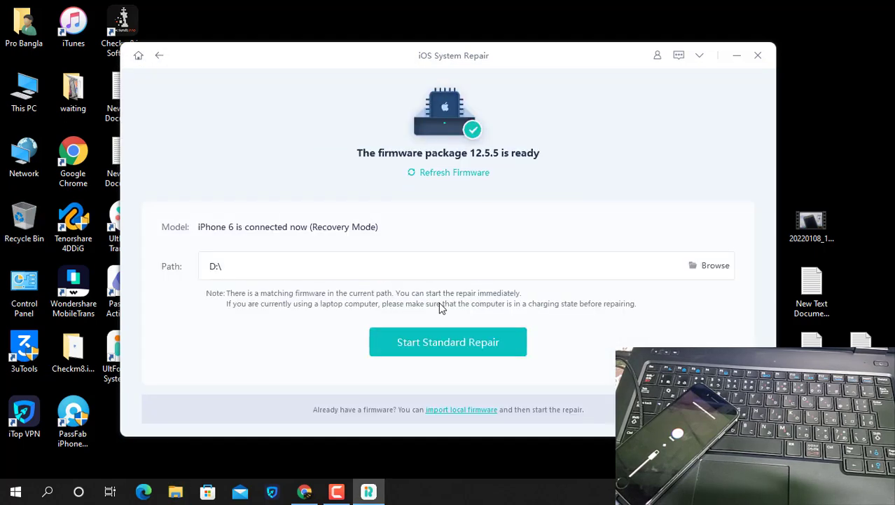
{"action": "left_click", "coordinate": [417, 342]}
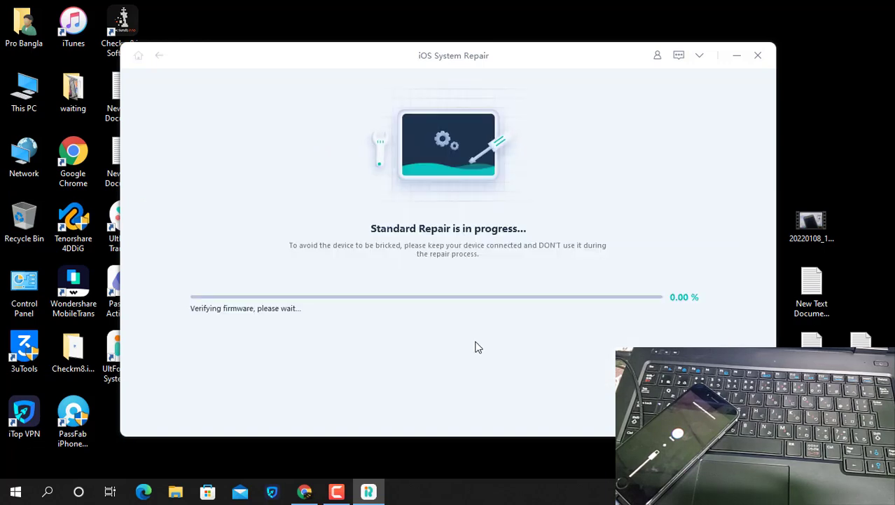